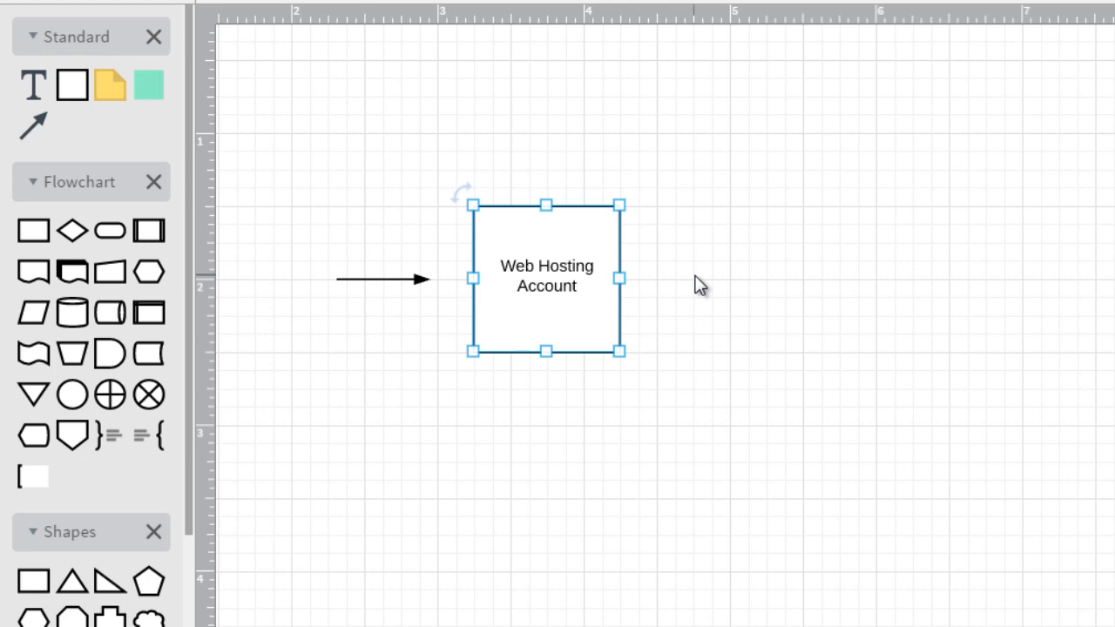
Step: Add a second square block to the right of the Web Hosting Account box, level with it
{"action": "left_click", "coordinate": [746, 239]}
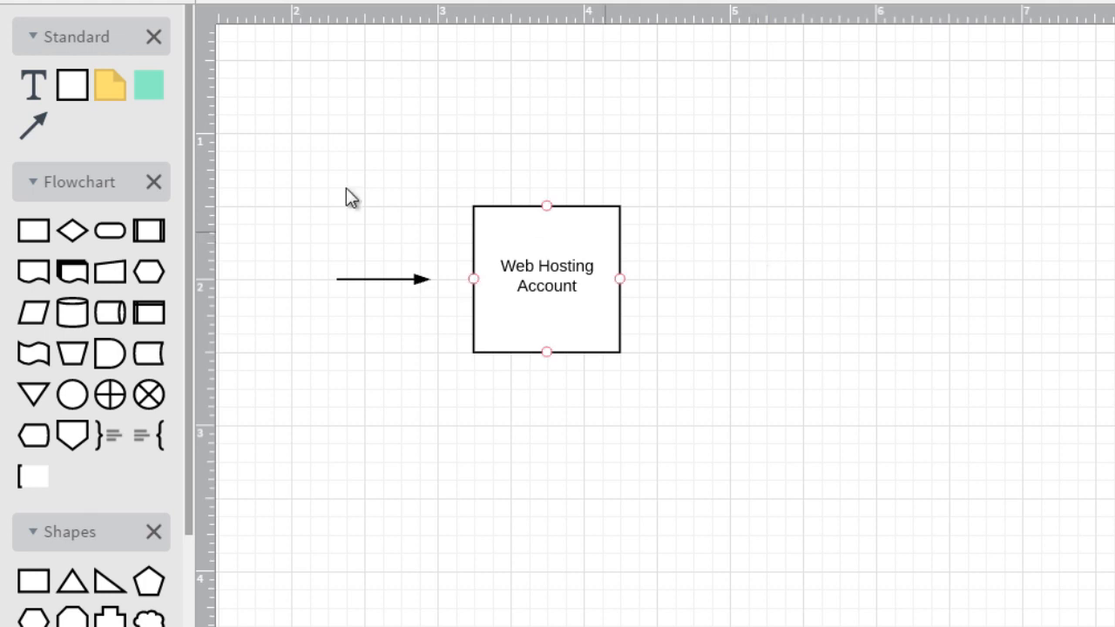
{"action": "mouse_move", "coordinate": [69, 79]}
{"action": "left_click_drag", "start_coordinate": [72, 87], "coordinate": [822, 275]}
{"action": "double_click", "coordinate": [822, 275]}
{"action": "left_click_drag", "start_coordinate": [575, 304], "coordinate": [576, 296]}
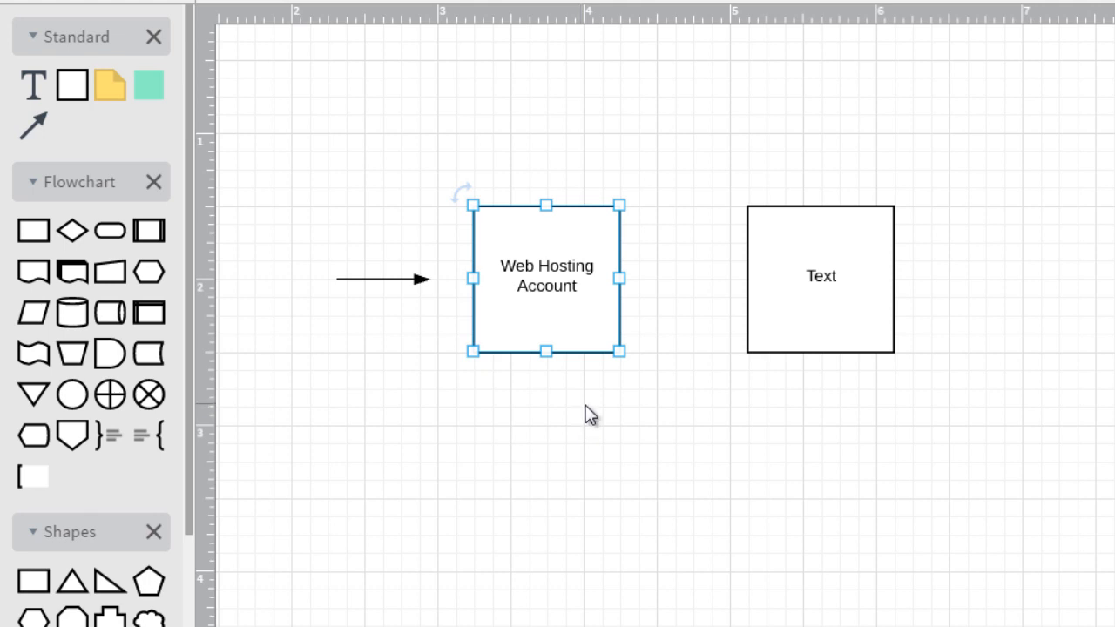
{"action": "left_click", "coordinate": [588, 416]}
{"action": "left_click", "coordinate": [804, 301]}
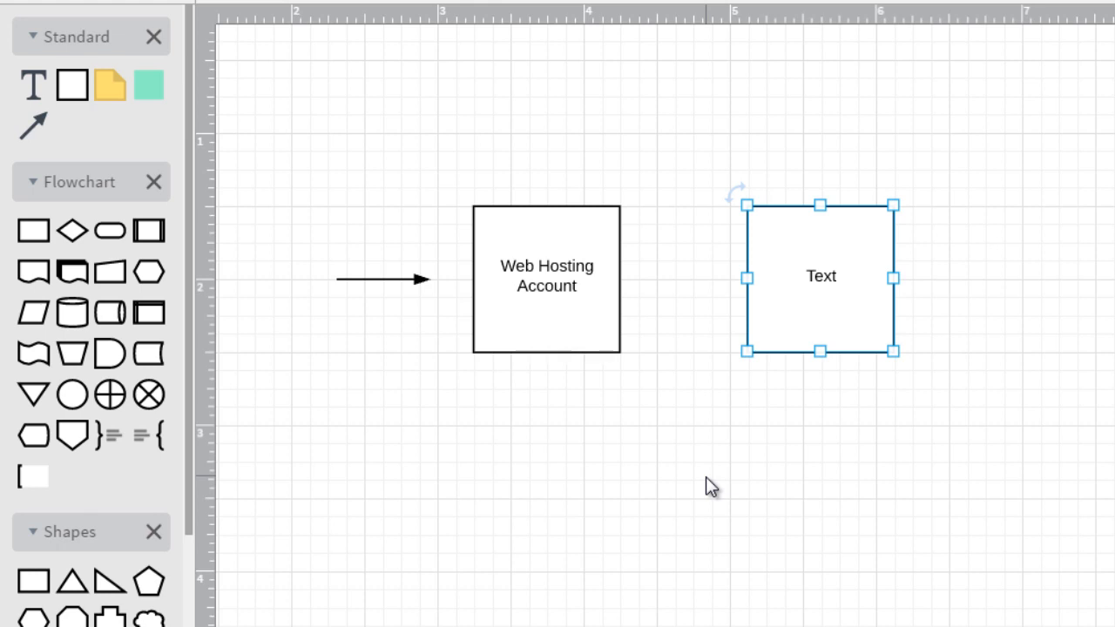
{"action": "left_click", "coordinate": [558, 283]}
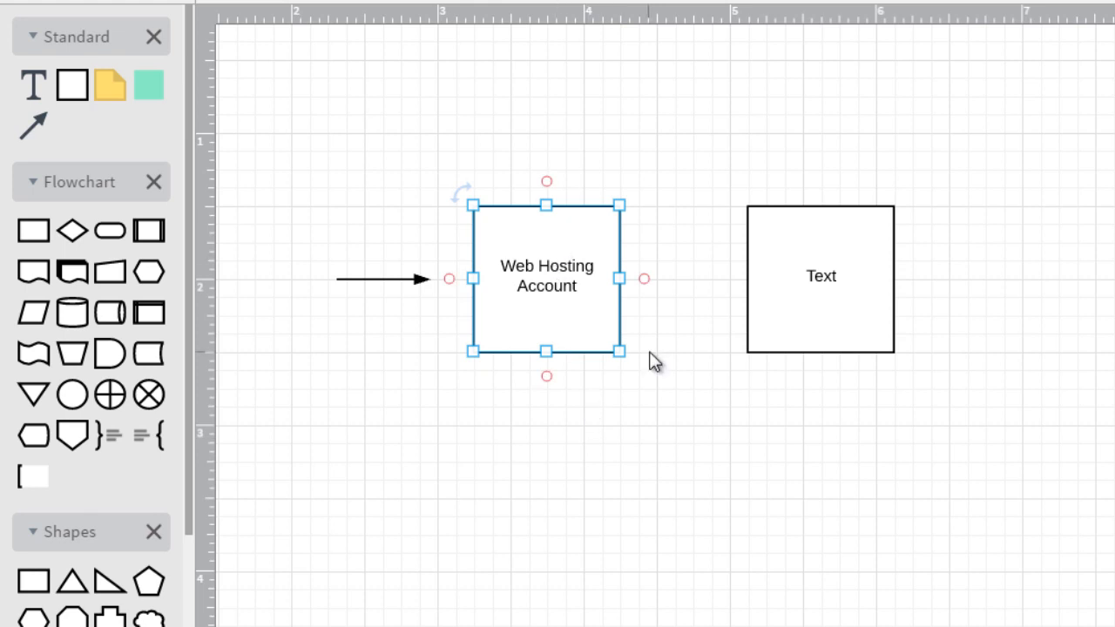
{"action": "left_click", "coordinate": [674, 405]}
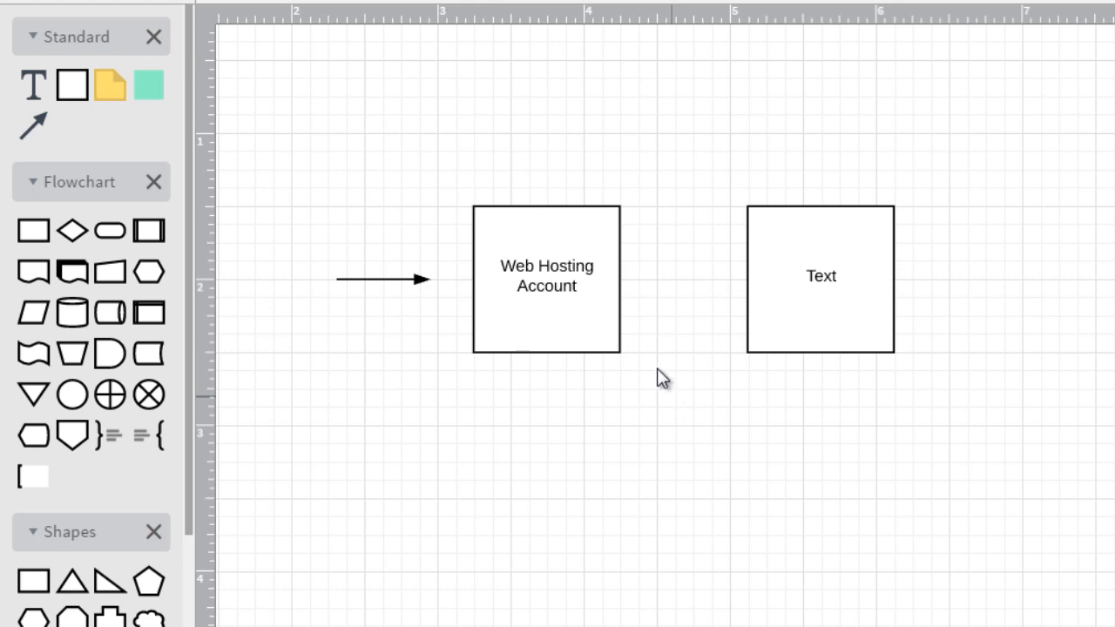
{"action": "left_click", "coordinate": [573, 291]}
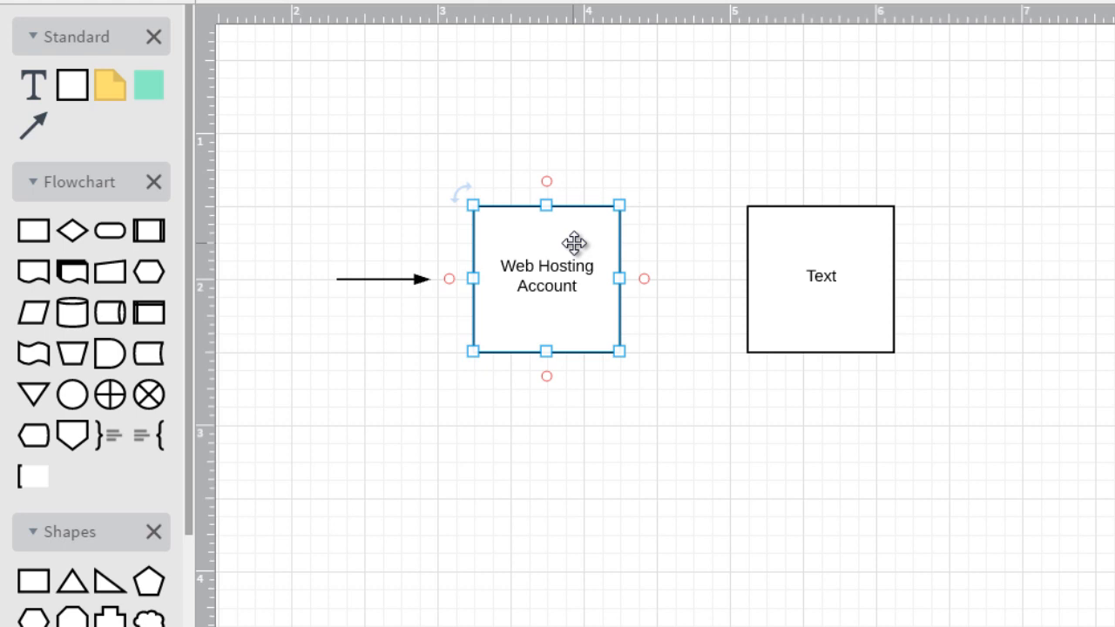
Step: Move the new block to 0.75 in from the Web Hosting Account box and label it "Images, Videos, Audio, Big Files."
{"action": "left_click_drag", "start_coordinate": [850, 264], "coordinate": [828, 266]}
{"action": "left_click", "coordinate": [550, 275]}
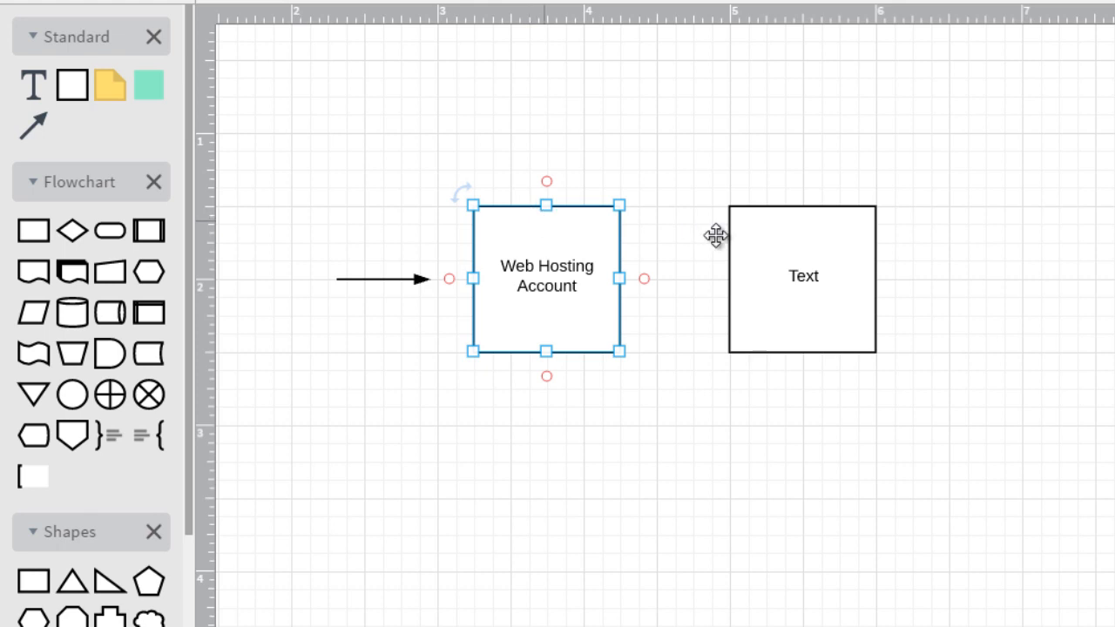
{"action": "left_click", "coordinate": [799, 266]}
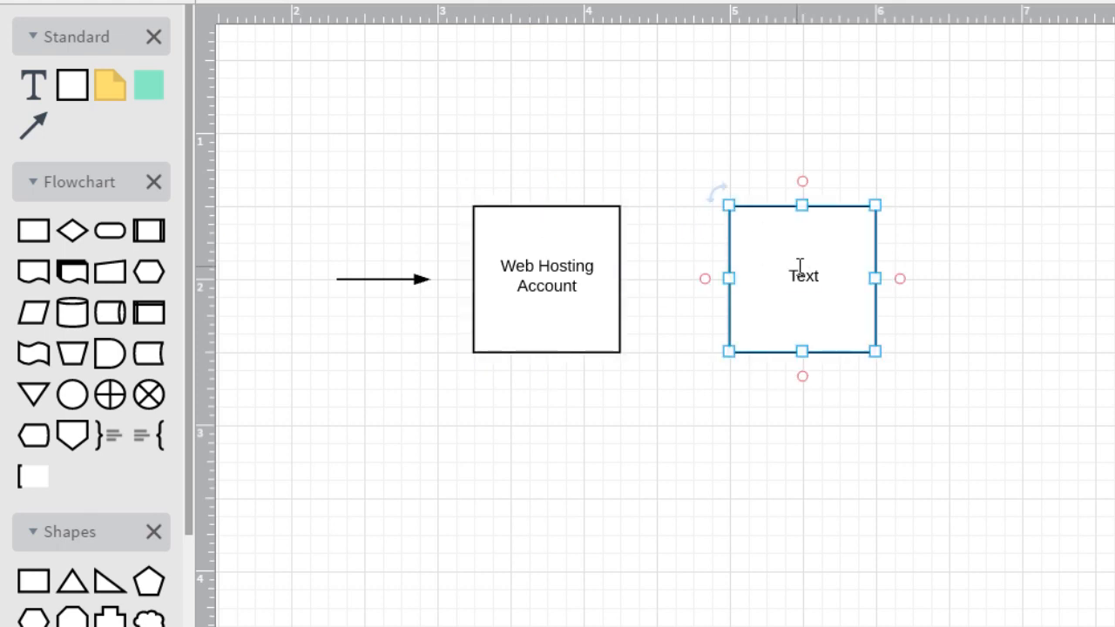
{"action": "double_click", "coordinate": [799, 266]}
{"action": "type", "text": "Images, Videos, Audio, Big Files"}
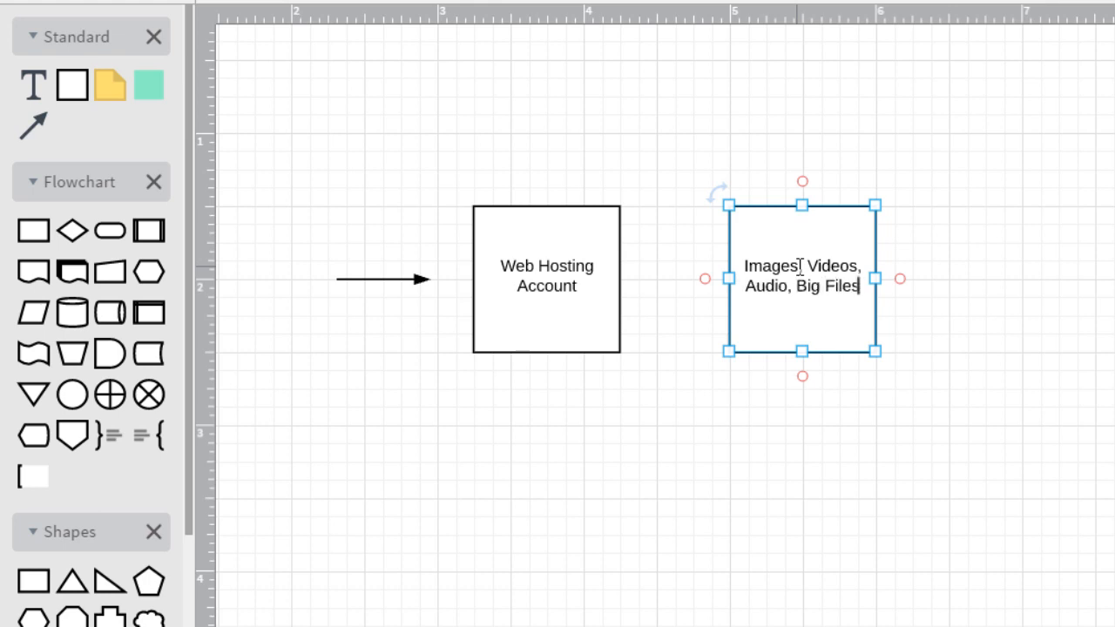
{"action": "type", "text": "."}
{"action": "left_click", "coordinate": [1065, 184]}
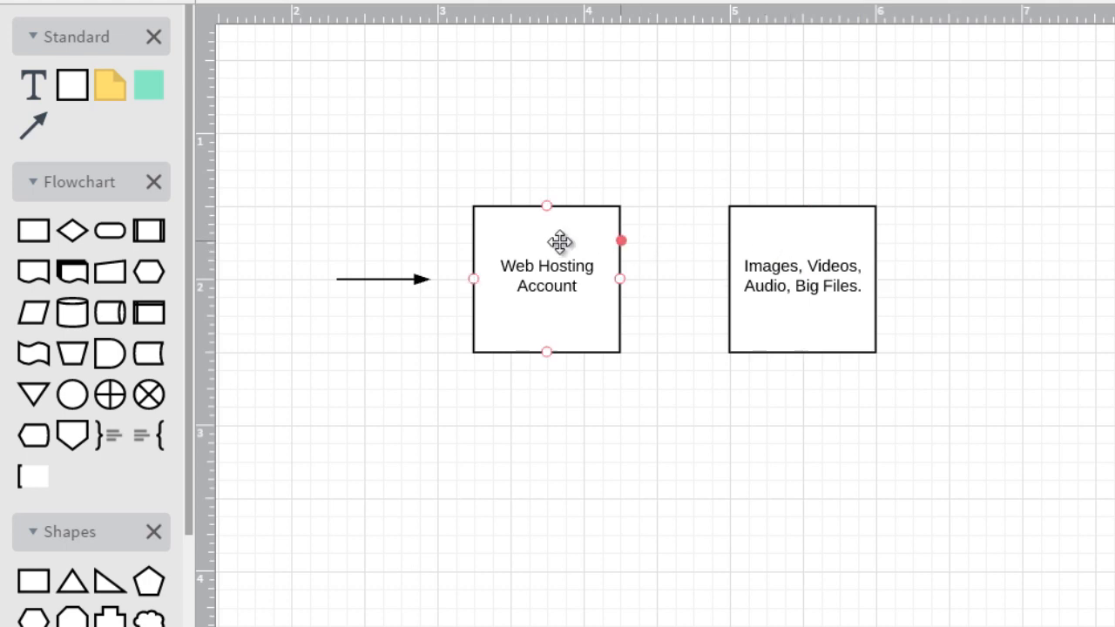
Step: Add "Amazon S3" as a separate first line above the text in the Images, Videos, Audio, Big Files box
{"action": "left_click", "coordinate": [808, 250]}
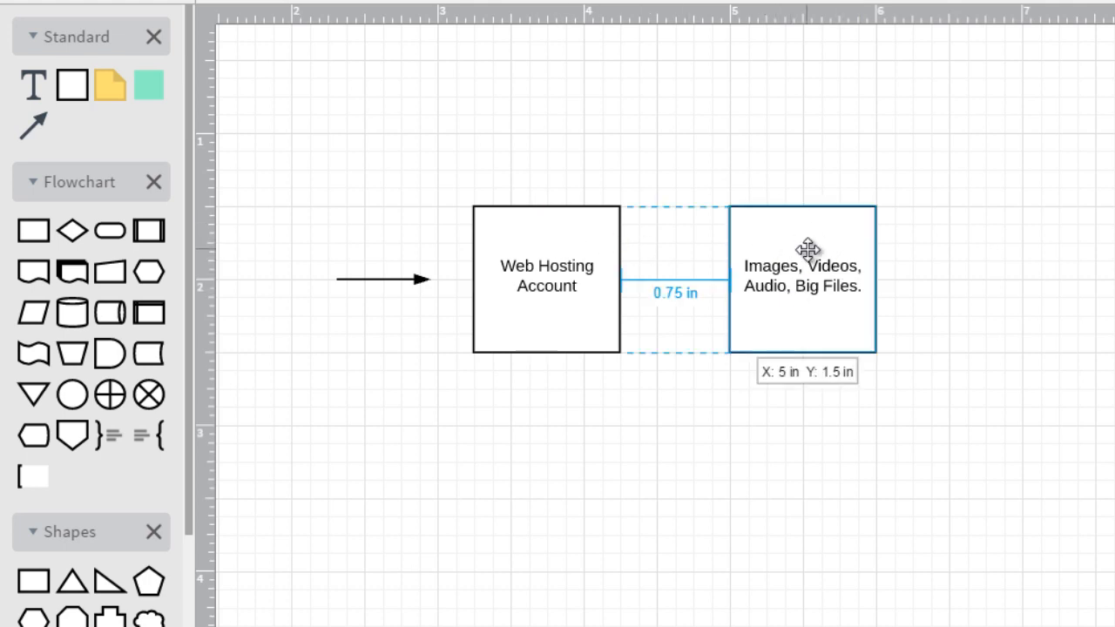
{"action": "double_click", "coordinate": [751, 265]}
{"action": "left_click", "coordinate": [747, 266]}
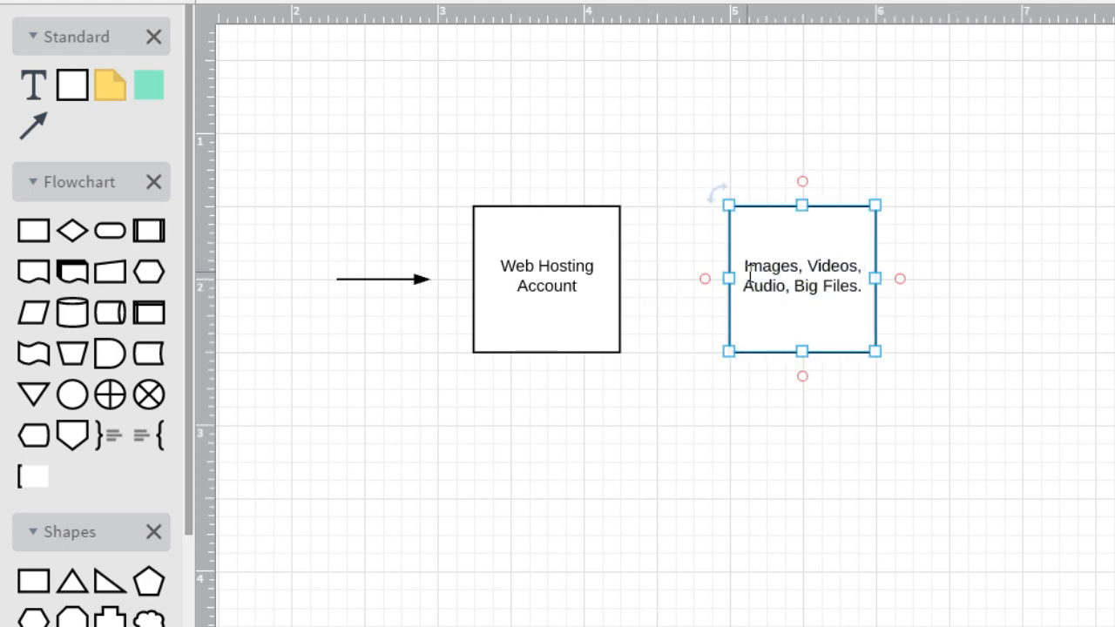
{"action": "type", "text": "Amaz"}
{"action": "type", "text": "on S3"}
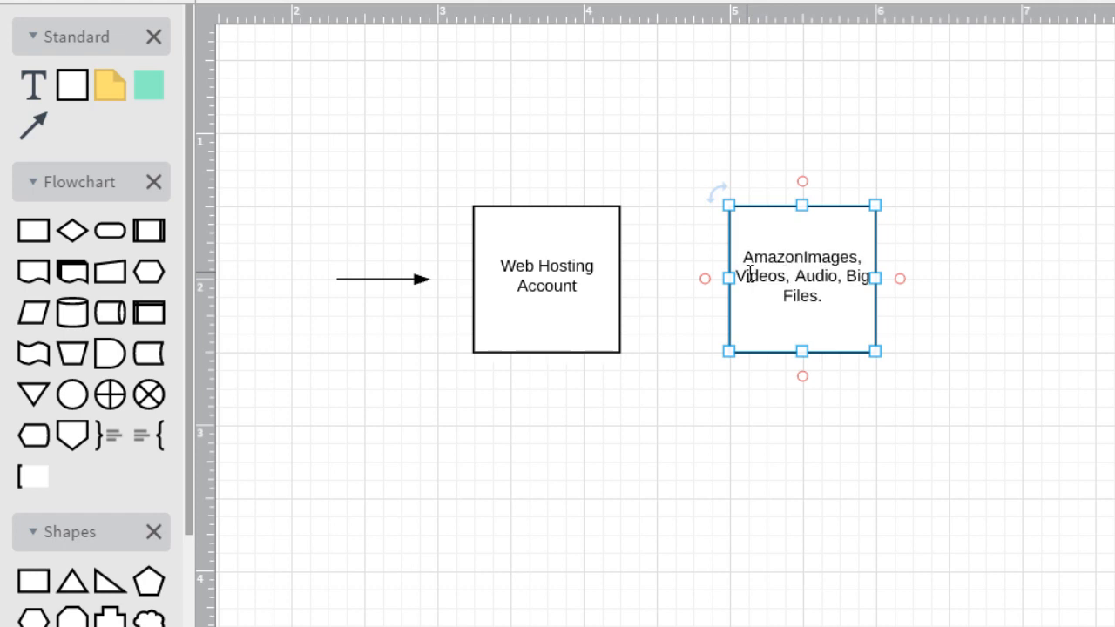
{"action": "key", "text": "Return"}
{"action": "left_click", "coordinate": [709, 427]}
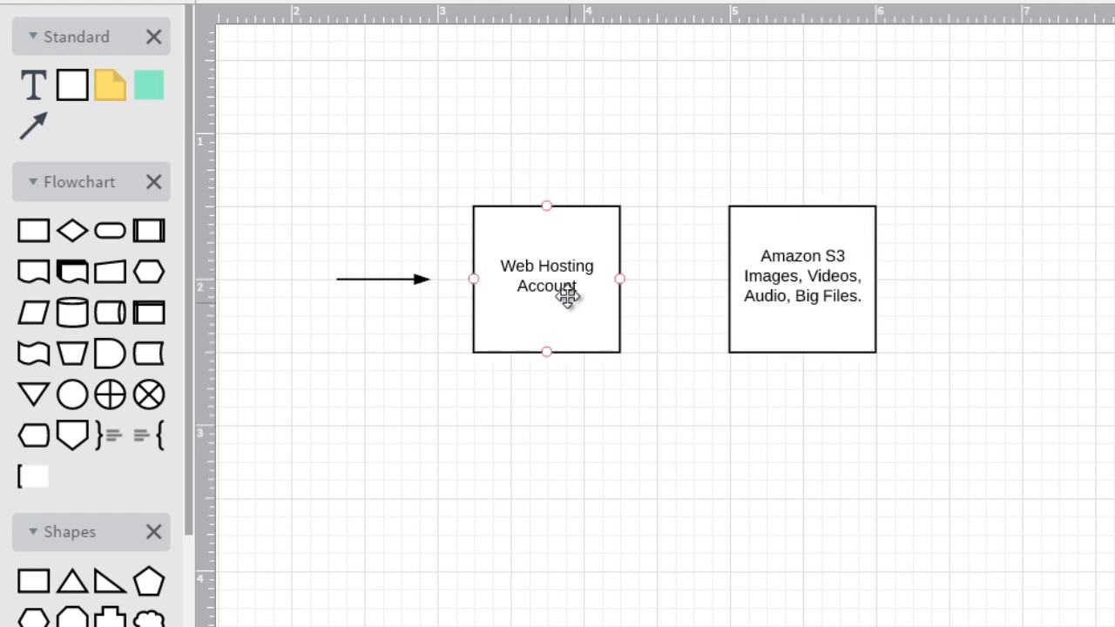
{"action": "left_click", "coordinate": [567, 294]}
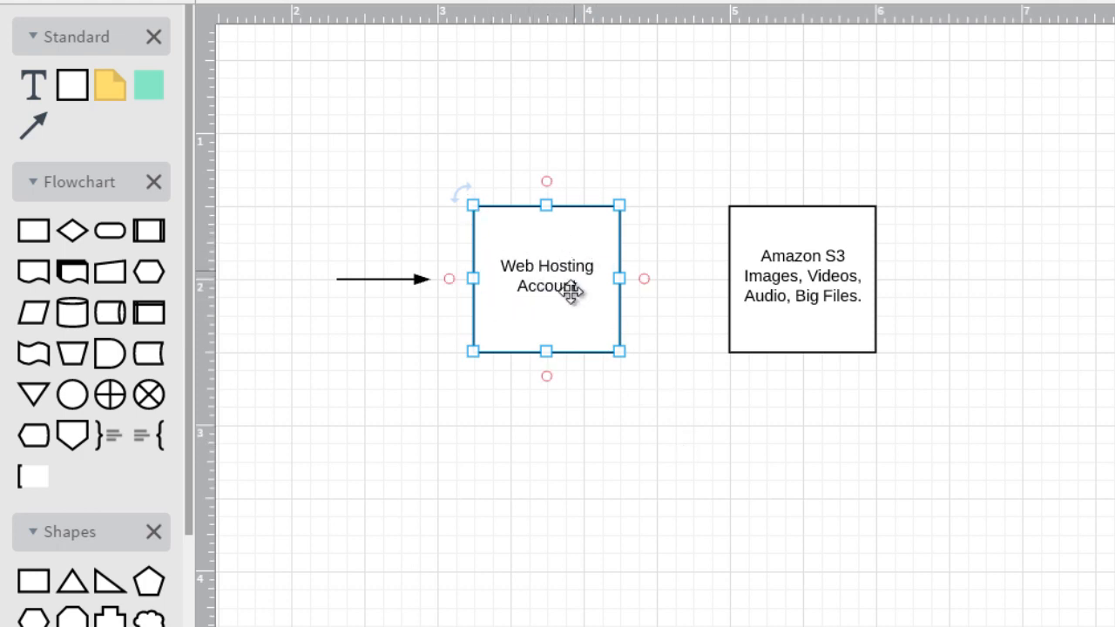
{"action": "left_click", "coordinate": [586, 122]}
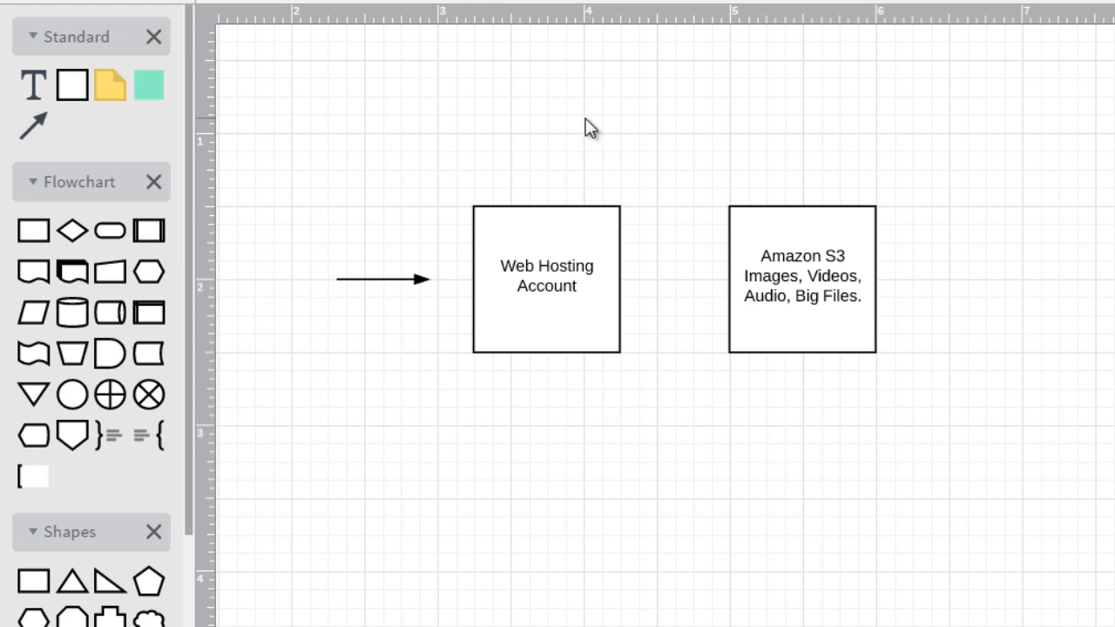
{"action": "left_click", "coordinate": [571, 249]}
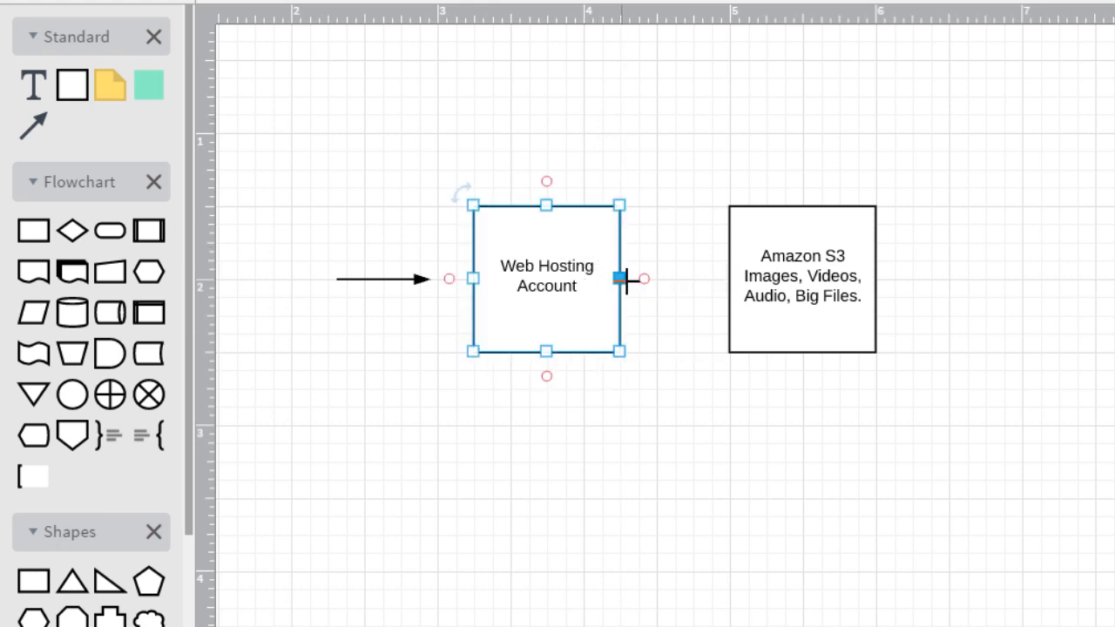
{"action": "left_click", "coordinate": [645, 142]}
{"action": "left_click_drag", "start_coordinate": [520, 279], "coordinate": [541, 288]}
Step: Connect the Web Hosting Account box to the Amazon S3 box with a straight arrow between their facing sides
{"action": "left_click", "coordinate": [689, 104]}
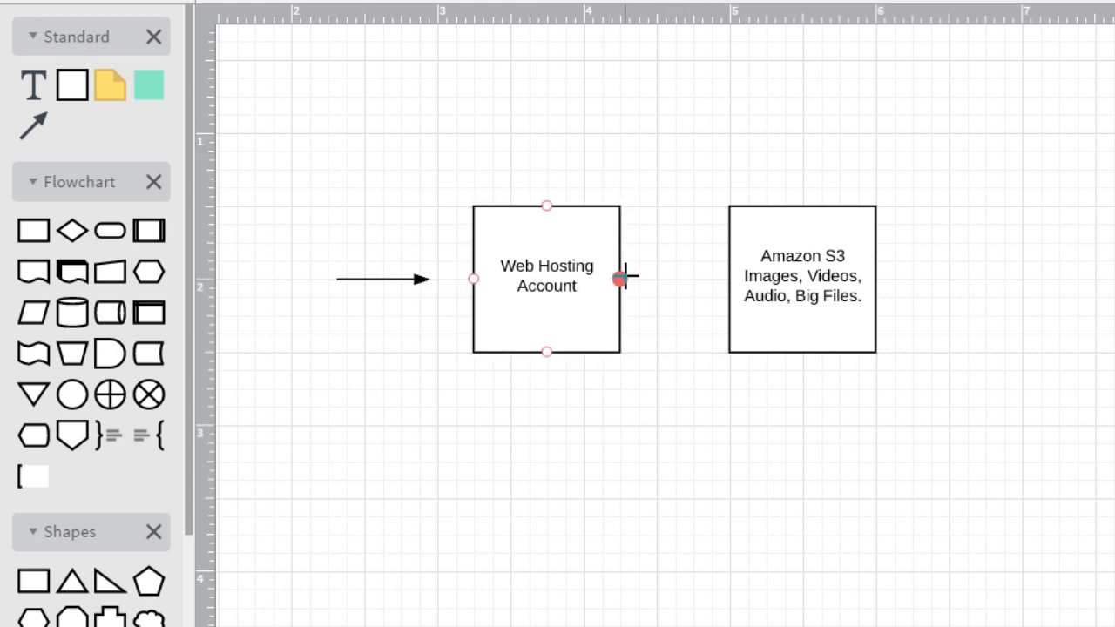
{"action": "left_click_drag", "start_coordinate": [620, 279], "coordinate": [729, 278]}
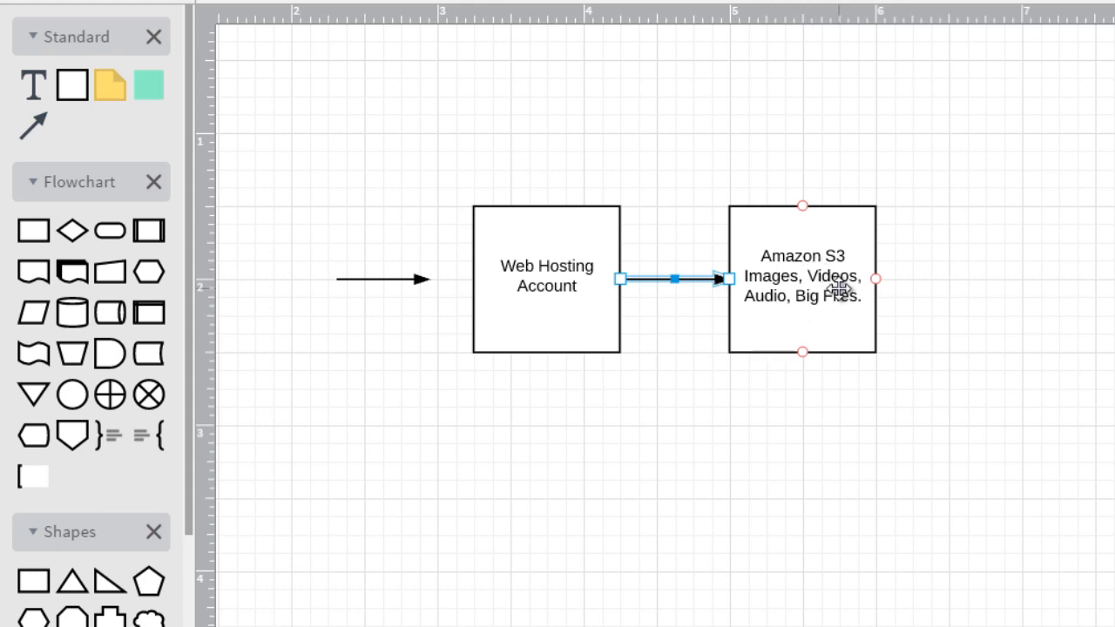
{"action": "left_click", "coordinate": [838, 288]}
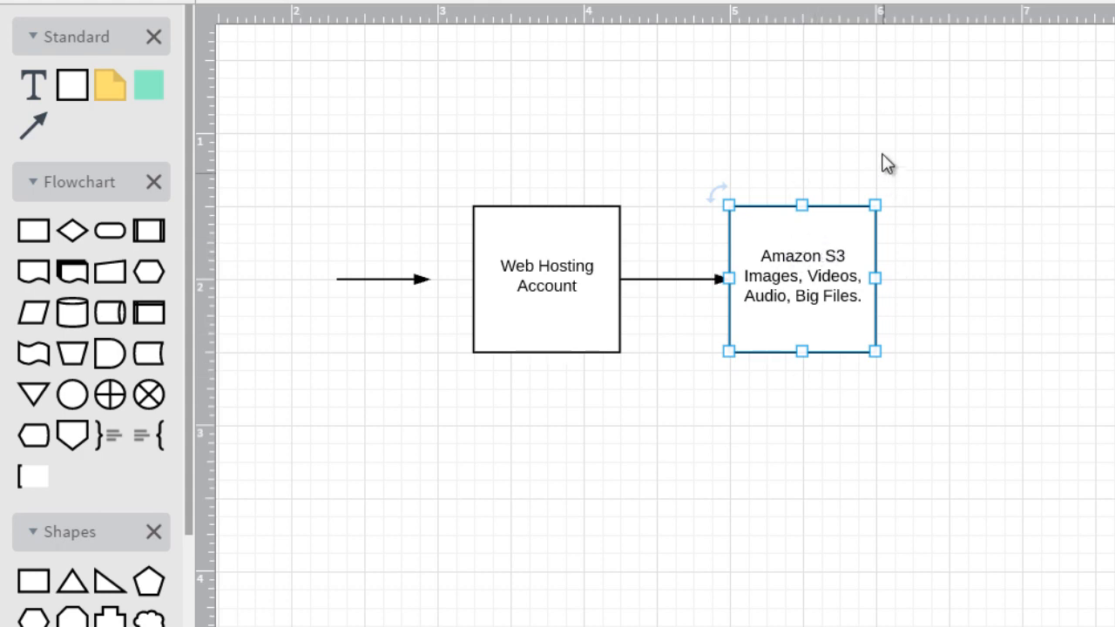
{"action": "left_click", "coordinate": [552, 274]}
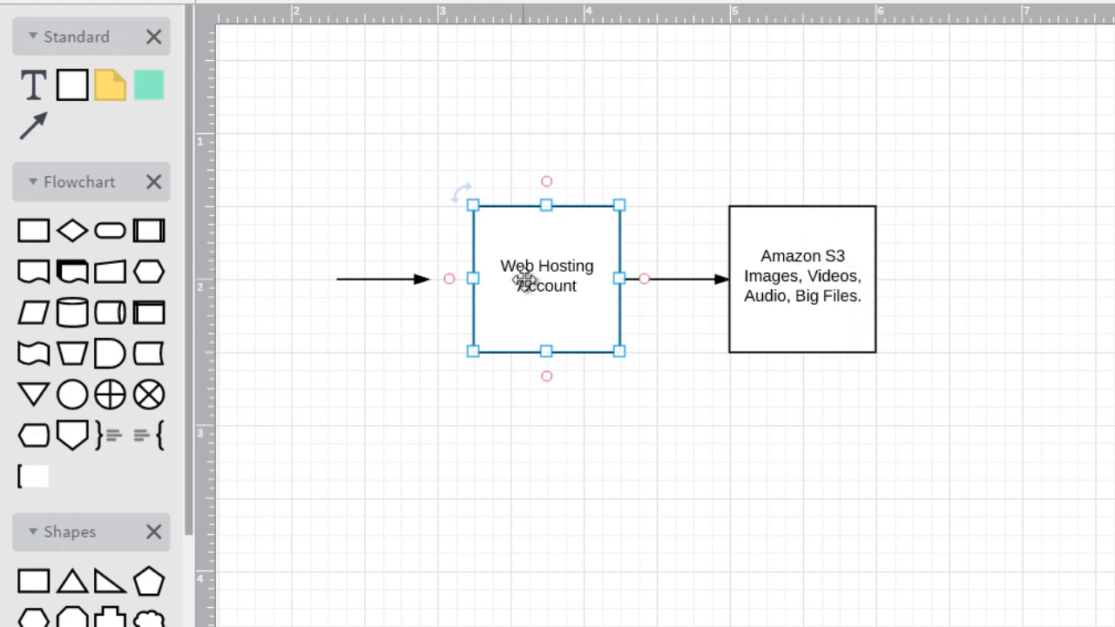
{"action": "left_click", "coordinate": [817, 284]}
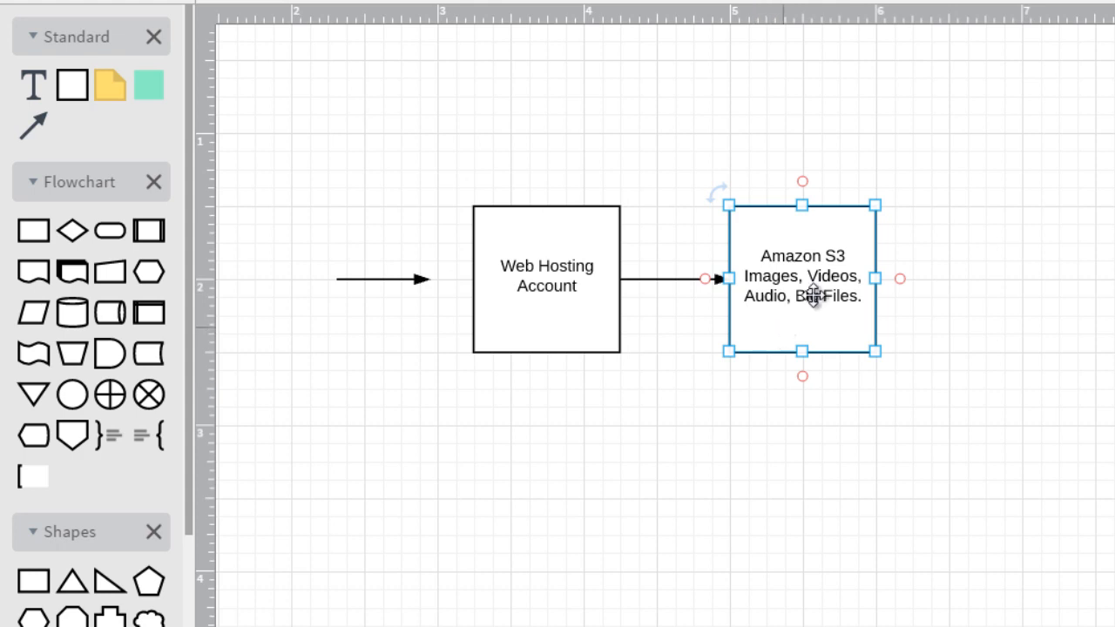
{"action": "left_click", "coordinate": [550, 491]}
{"action": "left_click", "coordinate": [418, 279]}
{"action": "left_click_drag", "start_coordinate": [419, 279], "coordinate": [429, 278]}
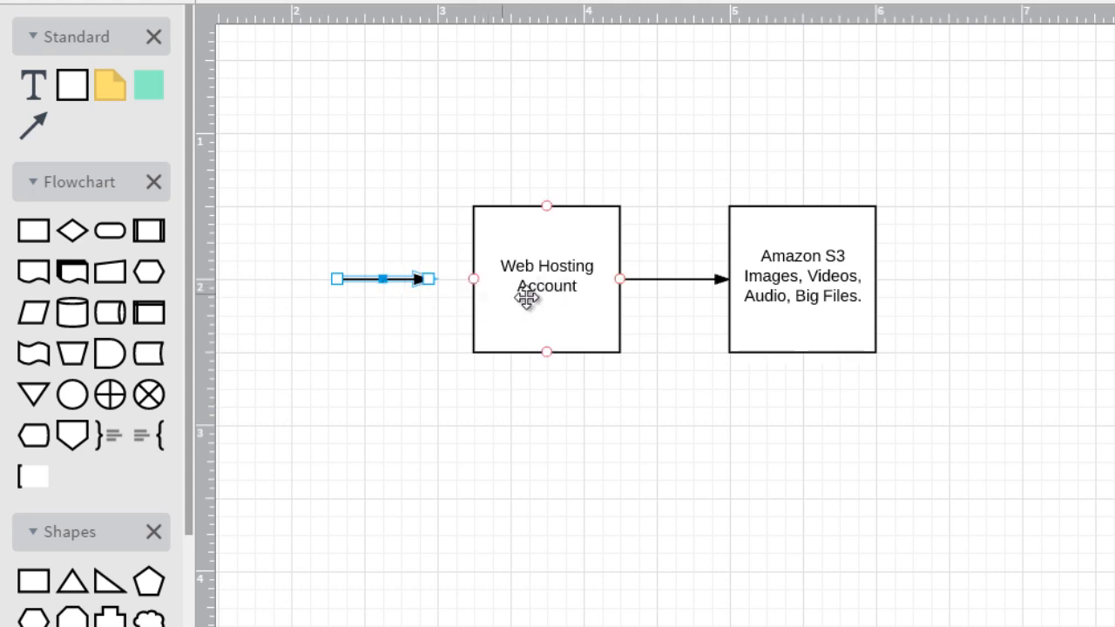
{"action": "left_click", "coordinate": [547, 236]}
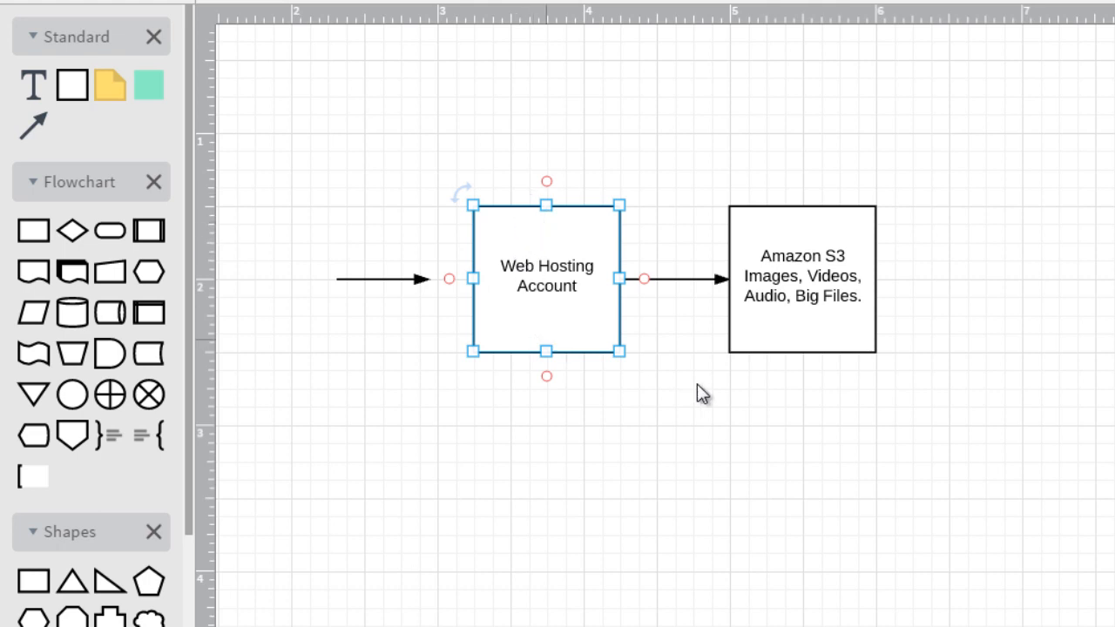
{"action": "left_click", "coordinate": [816, 303]}
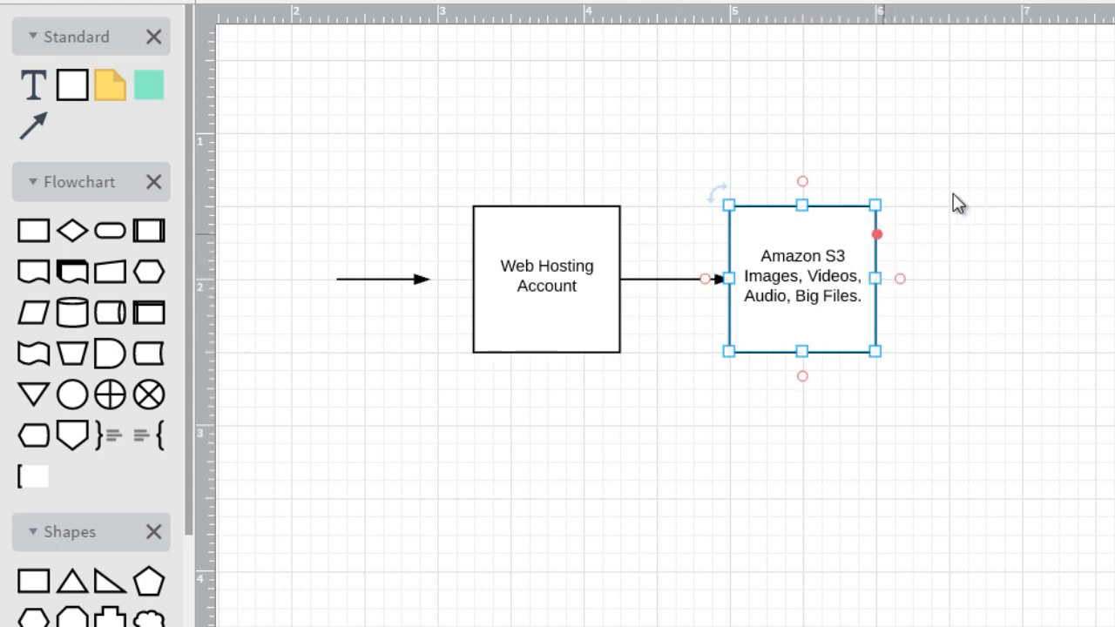
{"action": "left_click", "coordinate": [536, 301]}
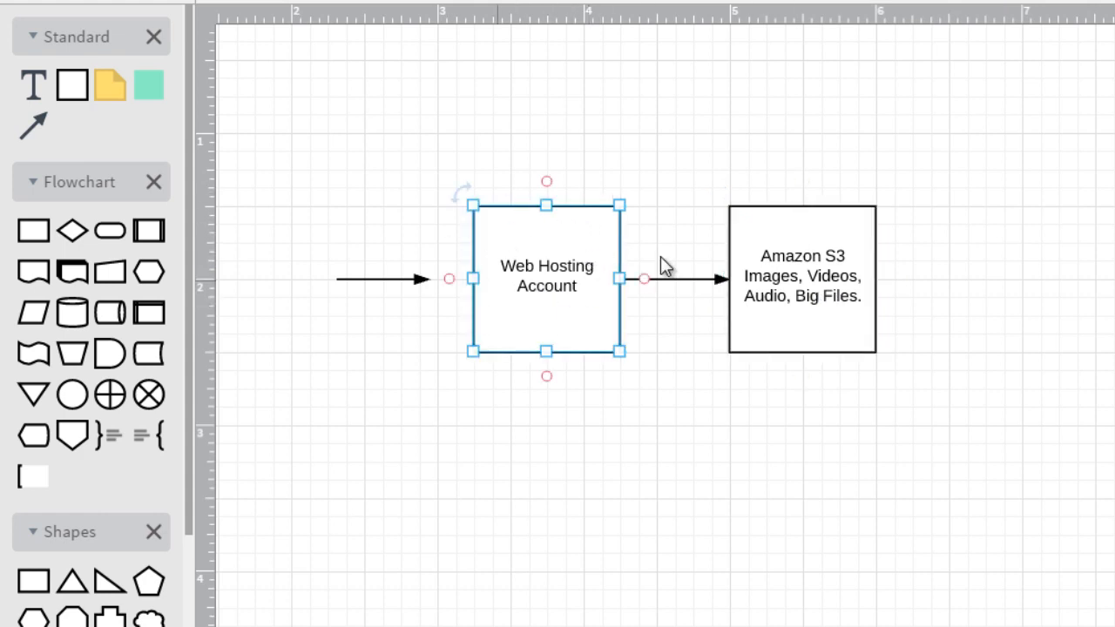
{"action": "left_click", "coordinate": [639, 465]}
{"action": "left_click_drag", "start_coordinate": [598, 242], "coordinate": [600, 245]}
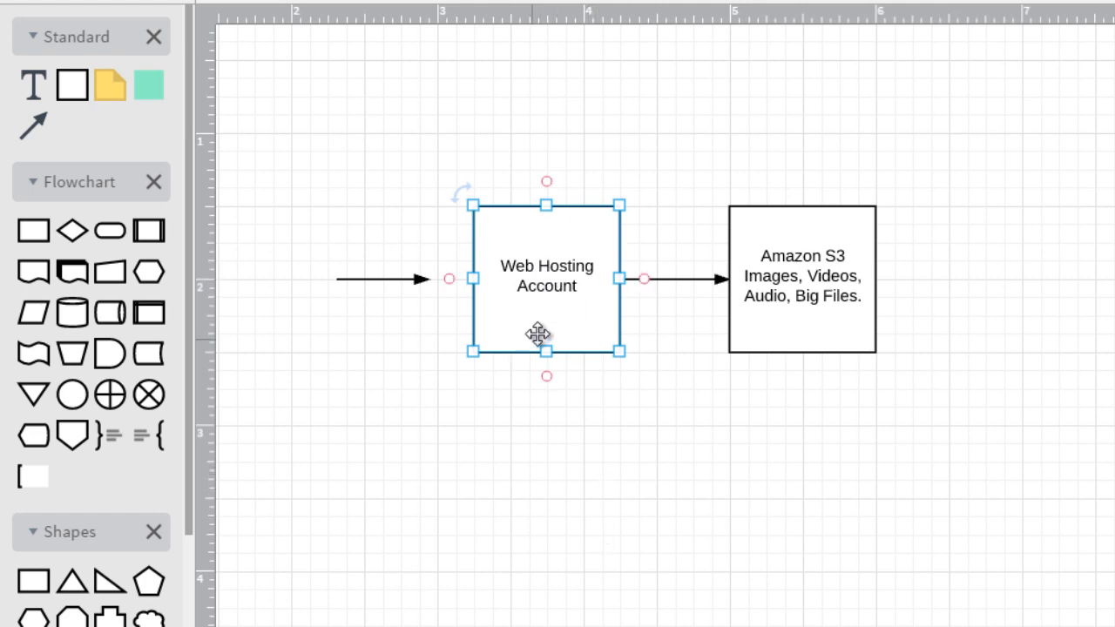
{"action": "left_click", "coordinate": [819, 301]}
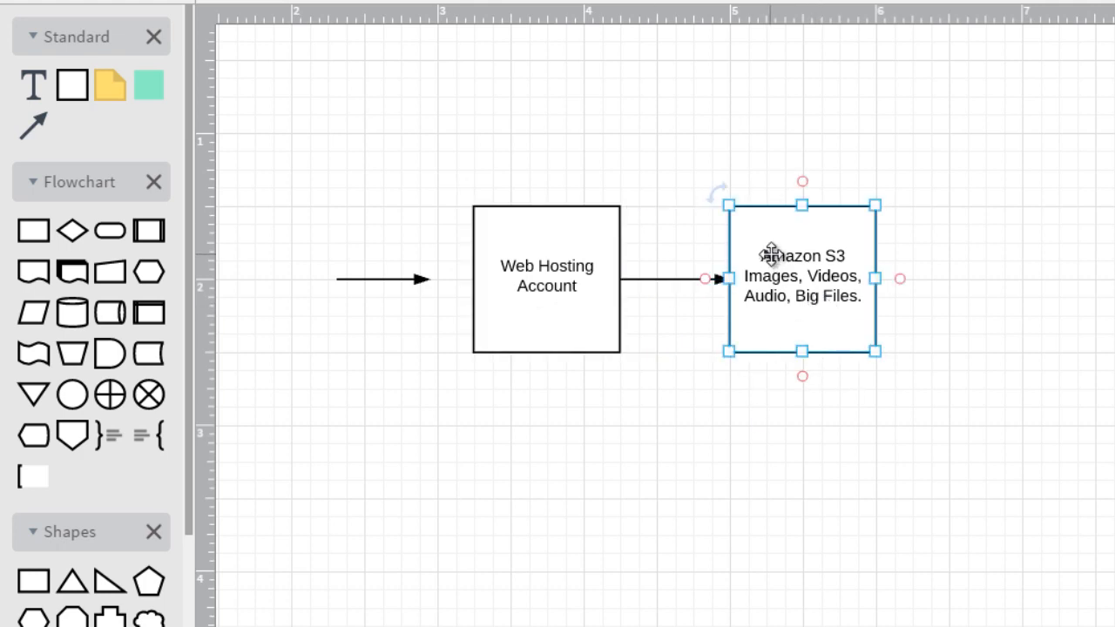
{"action": "left_click", "coordinate": [1048, 273]}
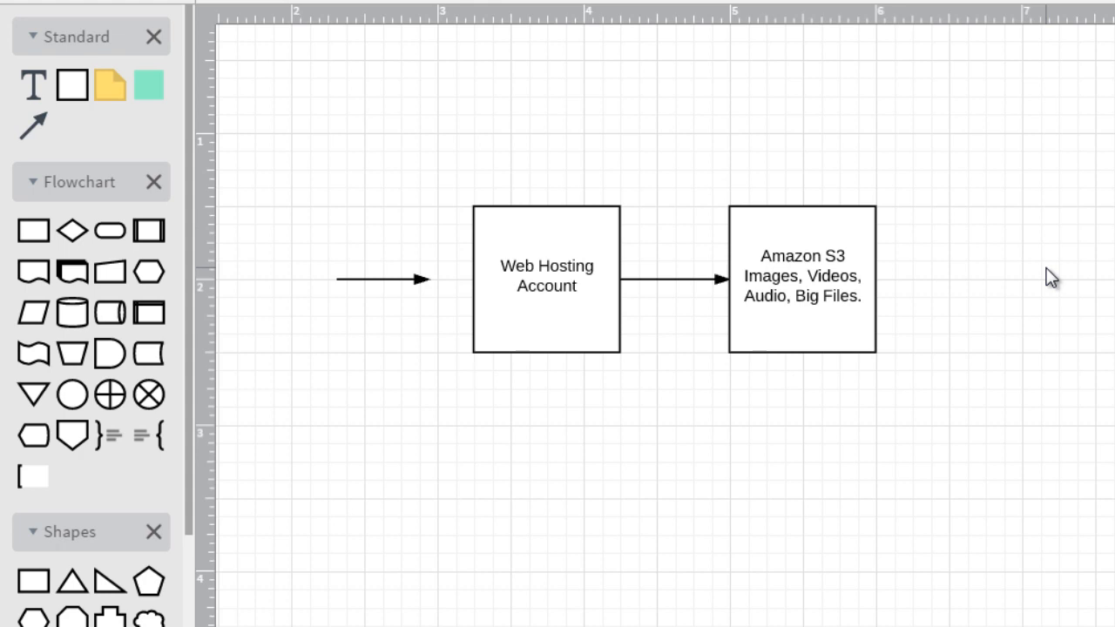